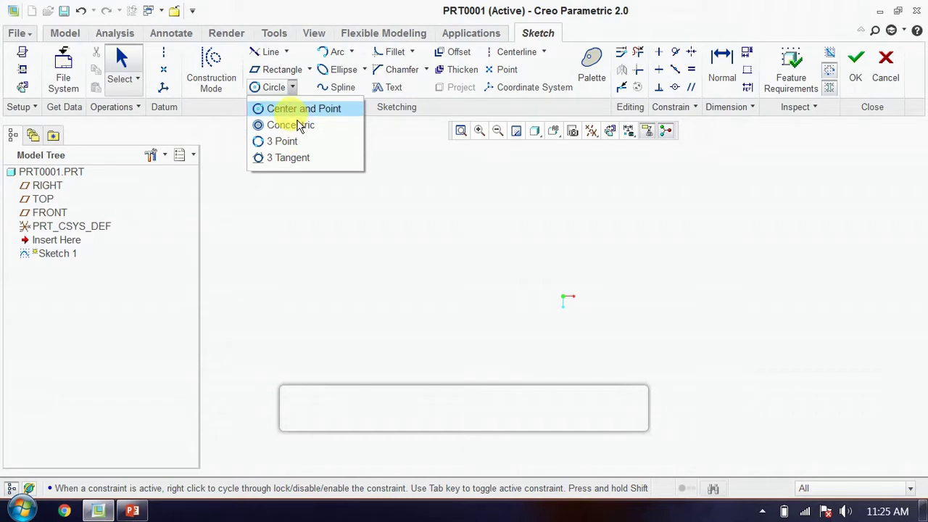
# - Sketch a centre-point circle about 321 in diameter and add two concentric circles around it, about 411 and 497 in diameter
pyautogui.click(300, 125)
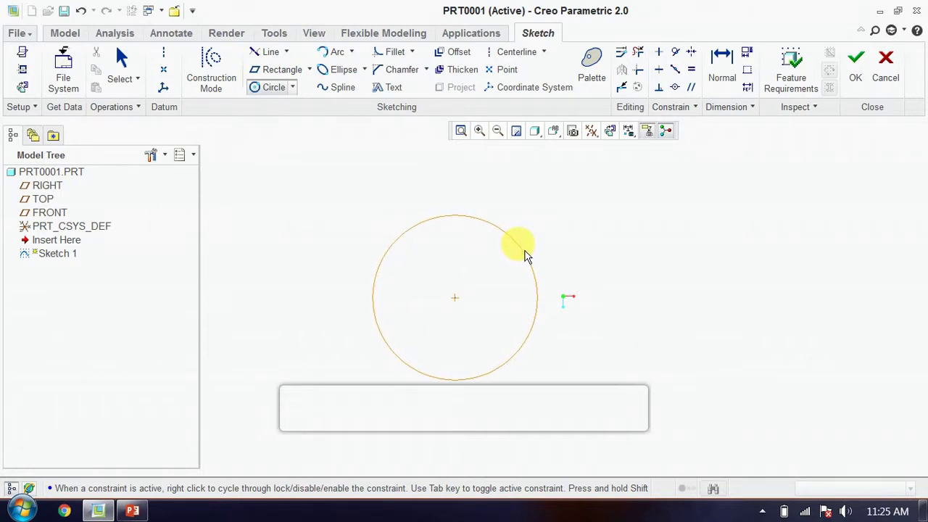
pyautogui.click(527, 256)
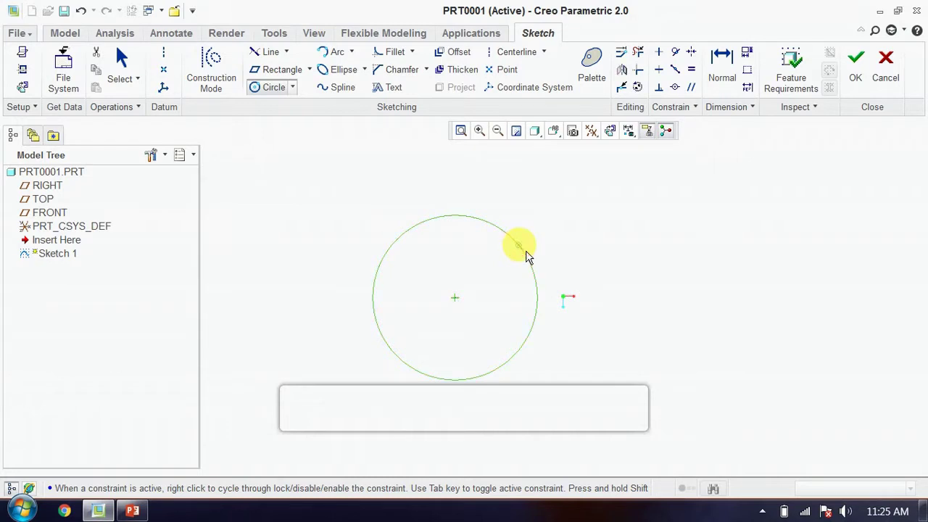
pyautogui.click(292, 87)
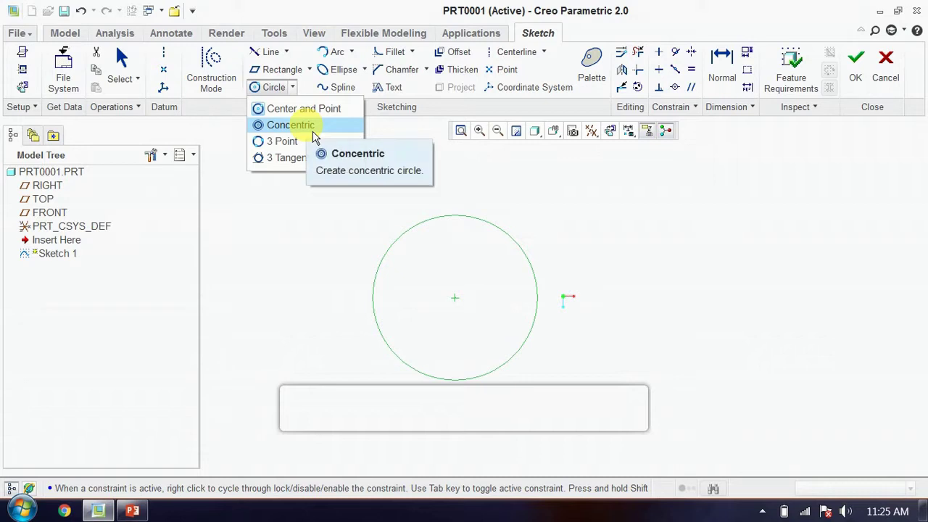
pyautogui.click(310, 127)
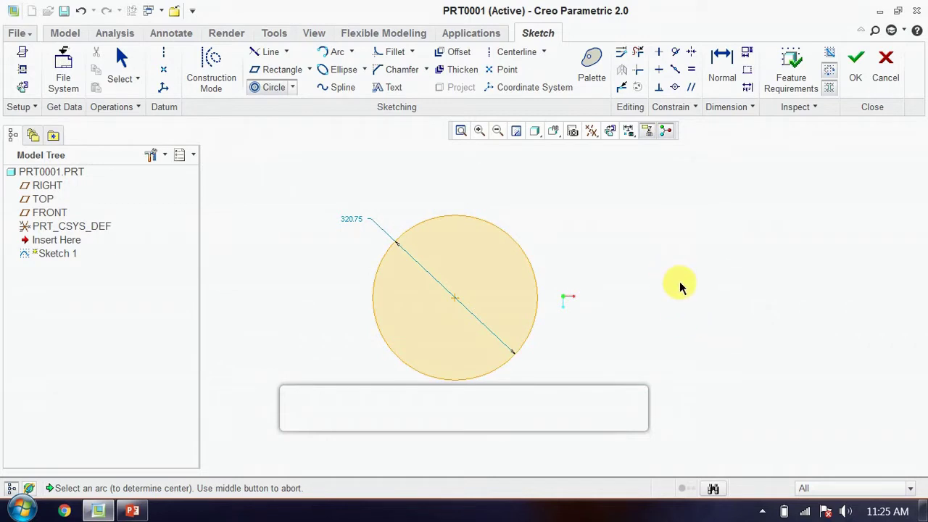
pyautogui.click(459, 219)
pyautogui.click(441, 197)
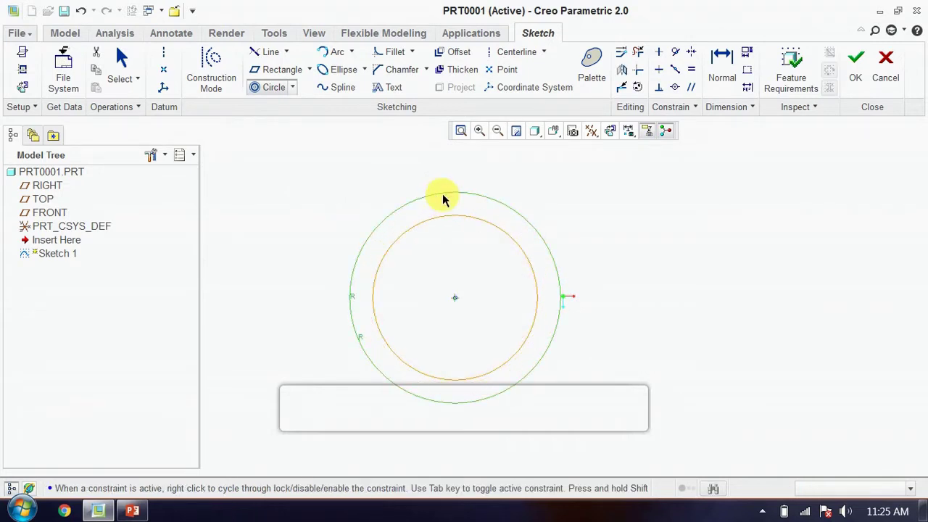
pyautogui.click(423, 177)
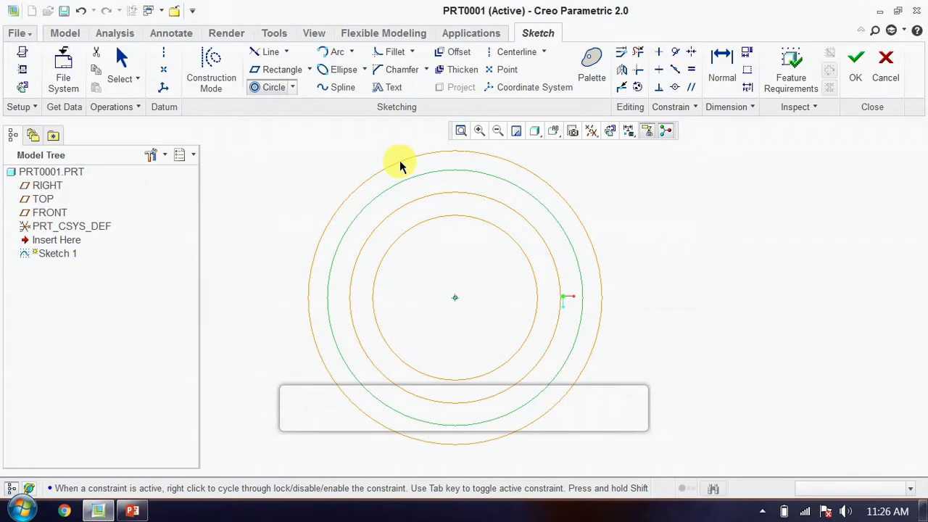
pyautogui.middleClick(399, 162)
# - Sketch two separate circles through three points each, one above the other, to the right of the concentric circles
pyautogui.click(295, 89)
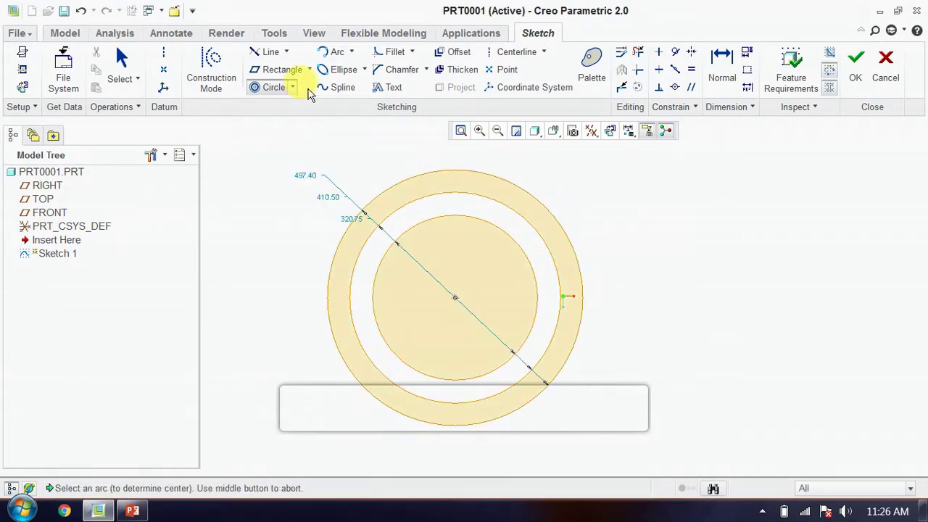
pyautogui.click(293, 88)
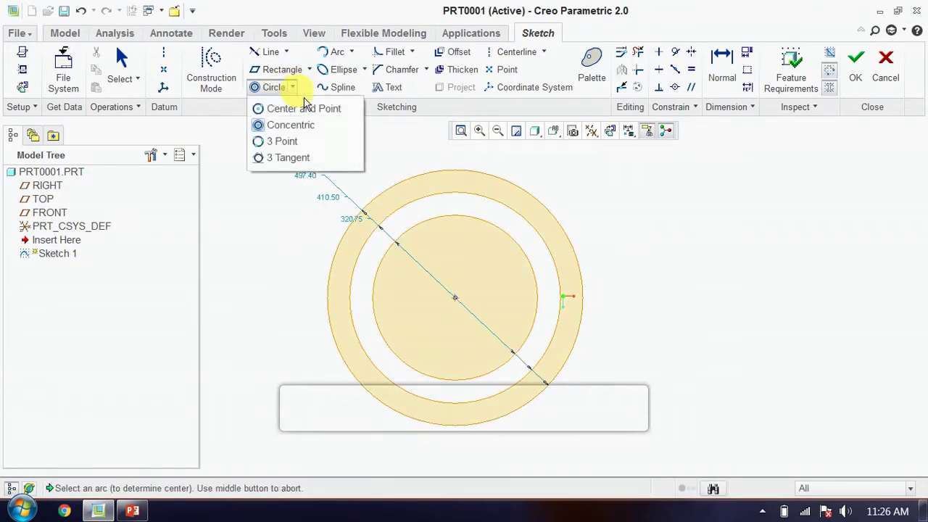
pyautogui.click(314, 149)
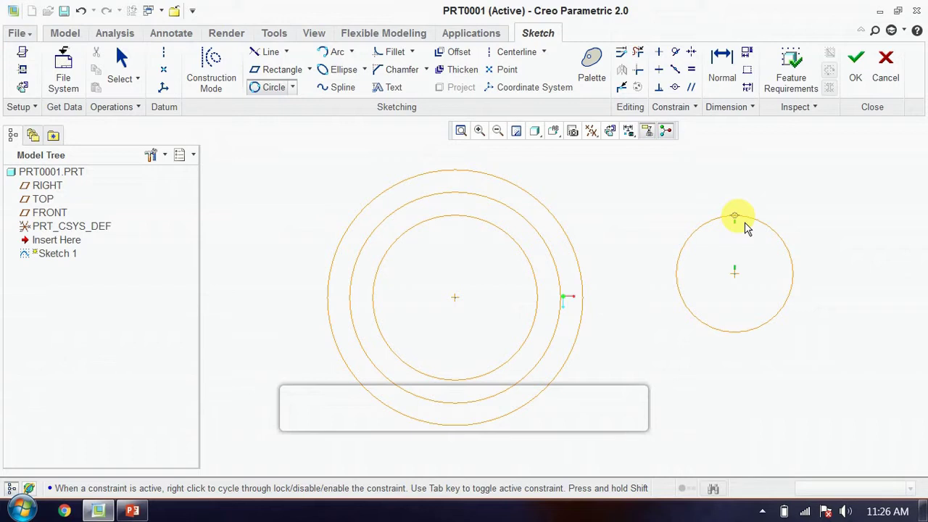
pyautogui.click(744, 222)
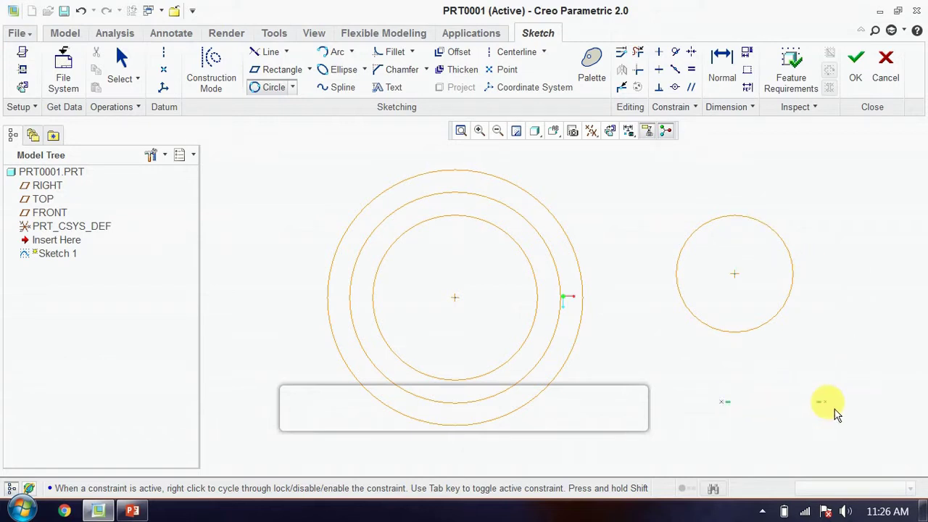
pyautogui.click(843, 403)
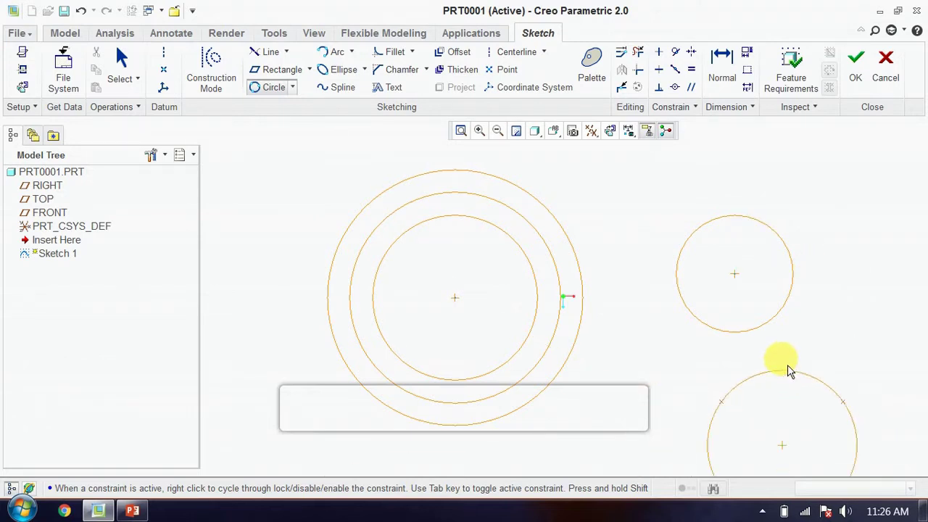
pyautogui.click(796, 366)
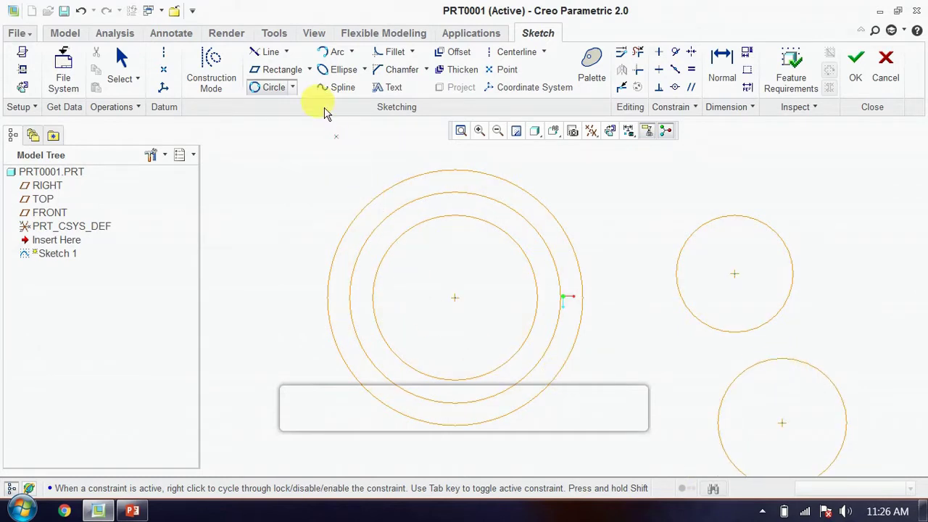
# - Delete all the circles from the sketch
pyautogui.hotkey('ctrl', 'a')
pyautogui.press('Delete')
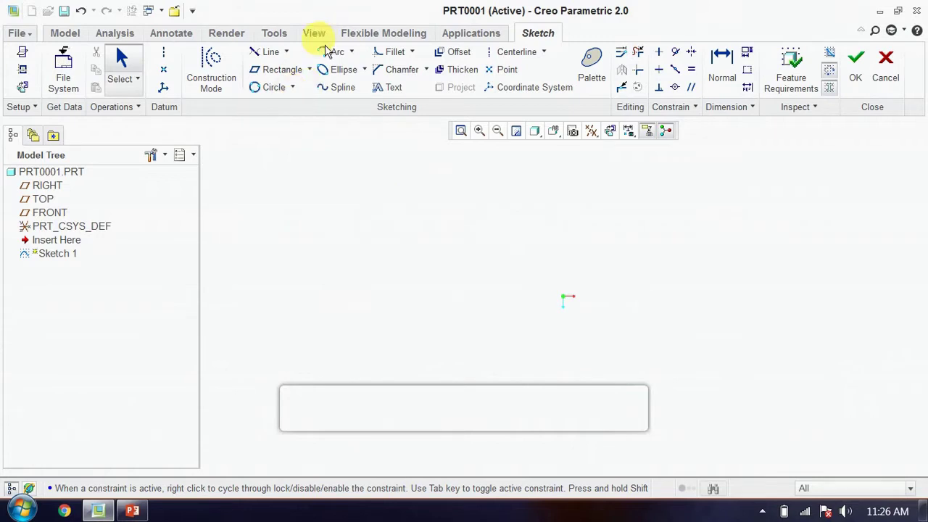
# - Sketch a chain of three lines forming a rectangle open on its left side, about 235 wide and 183 high
pyautogui.click(293, 88)
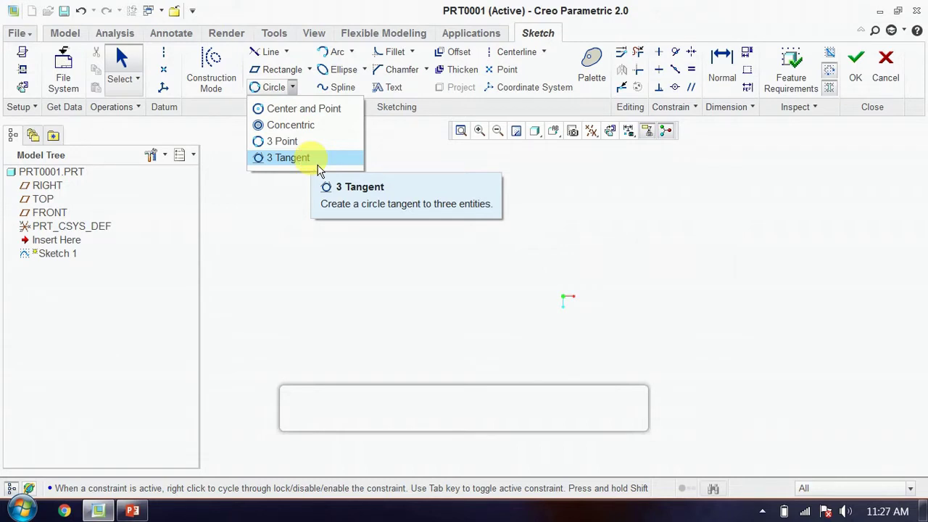
pyautogui.click(316, 164)
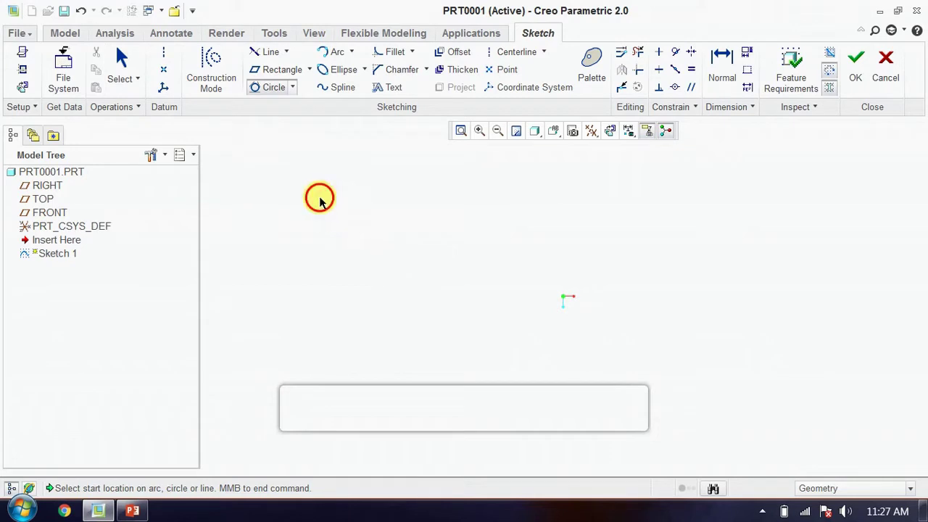
pyautogui.click(288, 55)
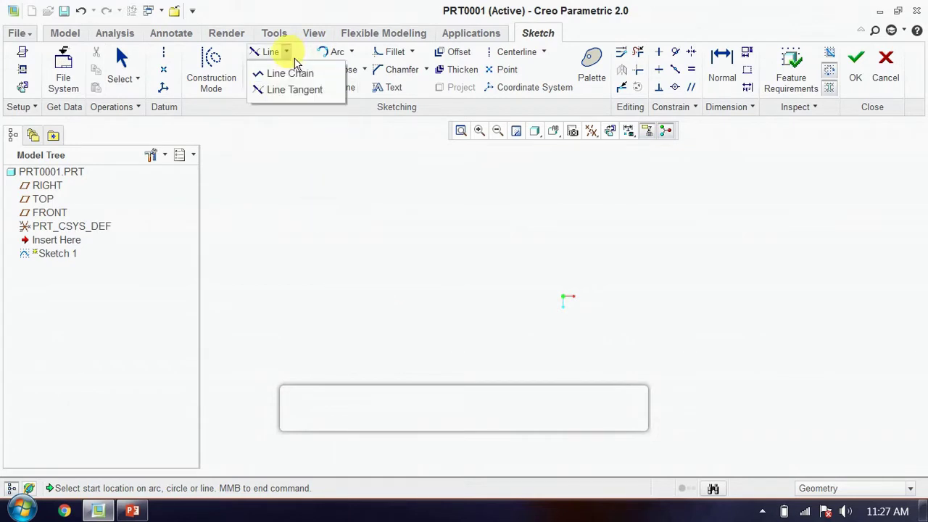
pyautogui.click(291, 73)
pyautogui.click(398, 237)
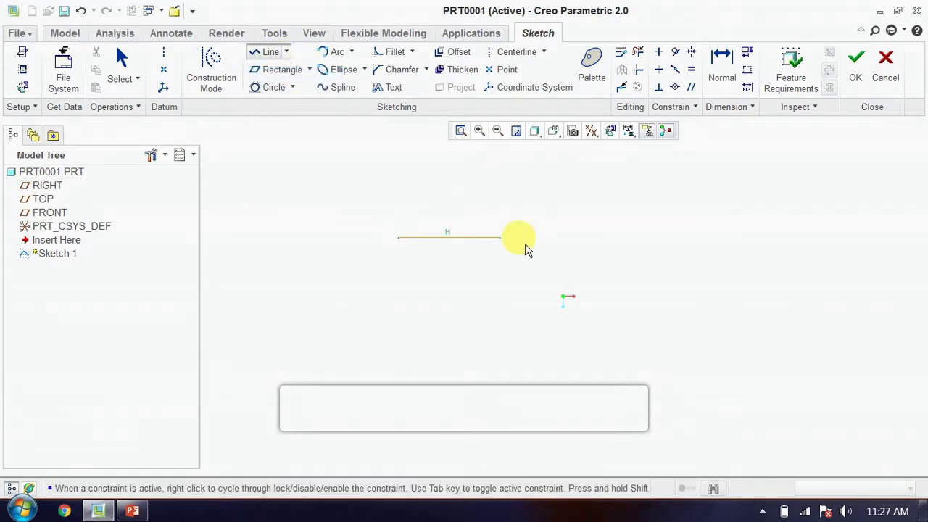
pyautogui.click(520, 276)
pyautogui.click(519, 335)
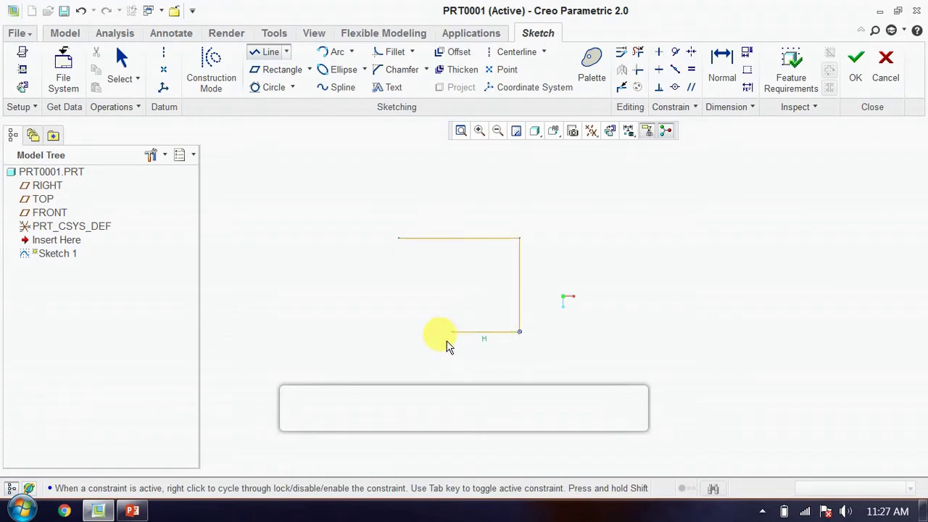
pyautogui.click(404, 340)
pyautogui.middleClick(406, 344)
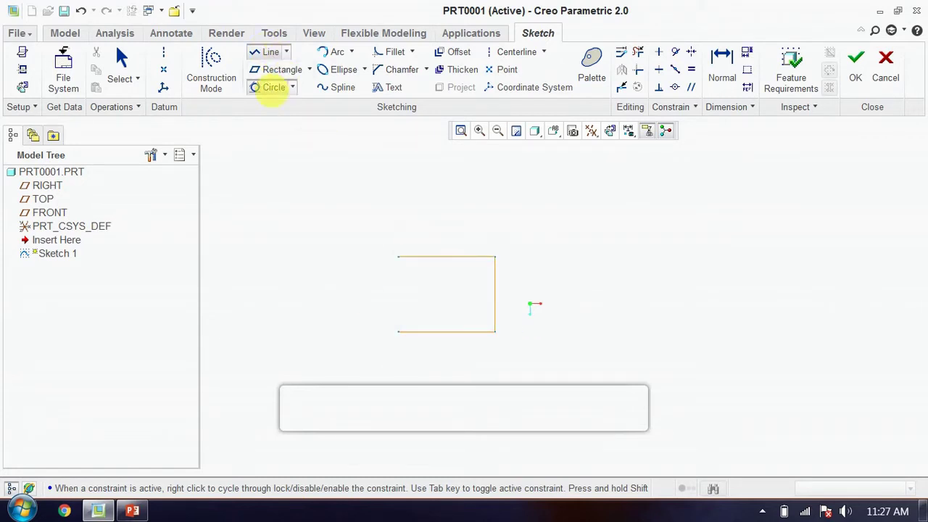
# - Sketch a 3 Tangent circle touching the upper, right and lower lines of the open rectangle
pyautogui.click(272, 88)
pyautogui.click(435, 259)
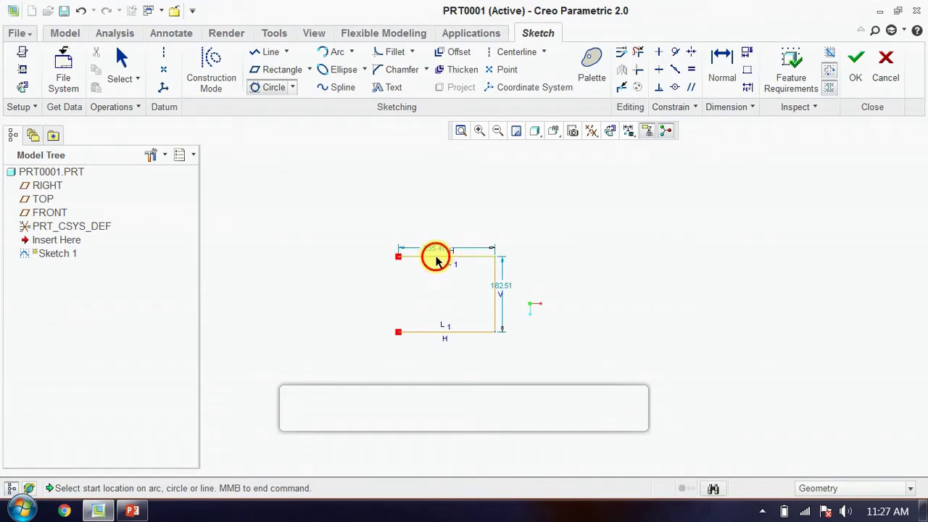
pyautogui.click(494, 295)
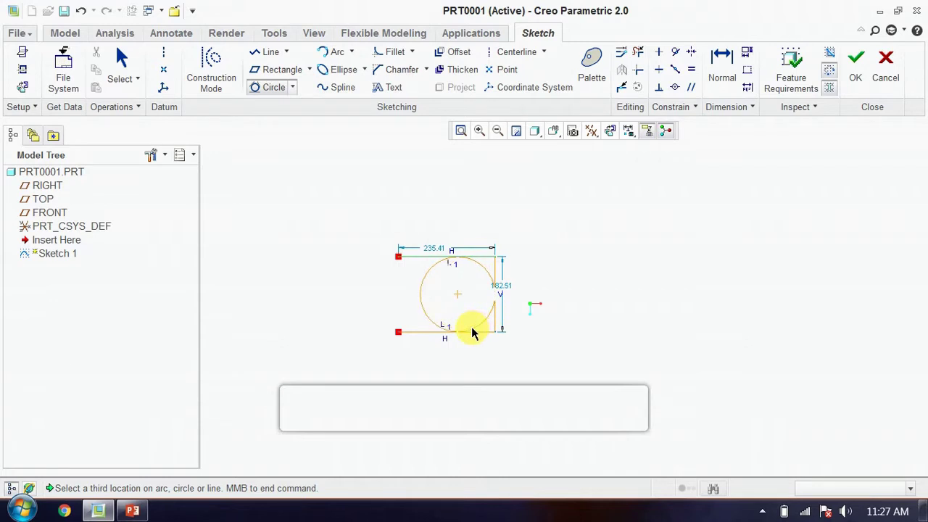
pyautogui.click(470, 328)
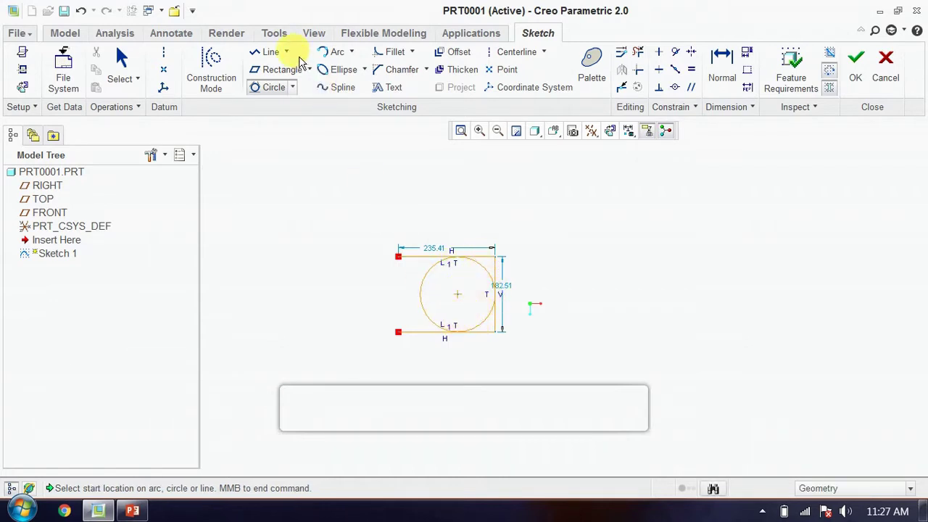
# - Sketch a closed triangle from three connected lines to the right of the open rectangle
pyautogui.click(270, 52)
pyautogui.click(730, 197)
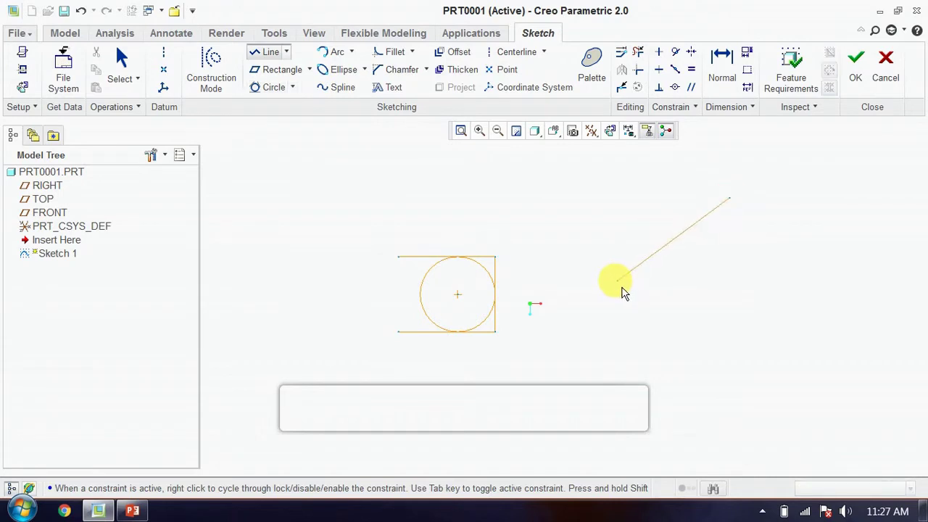
pyautogui.click(615, 281)
pyautogui.hotkey('ctrl', 'z')
pyautogui.click(749, 296)
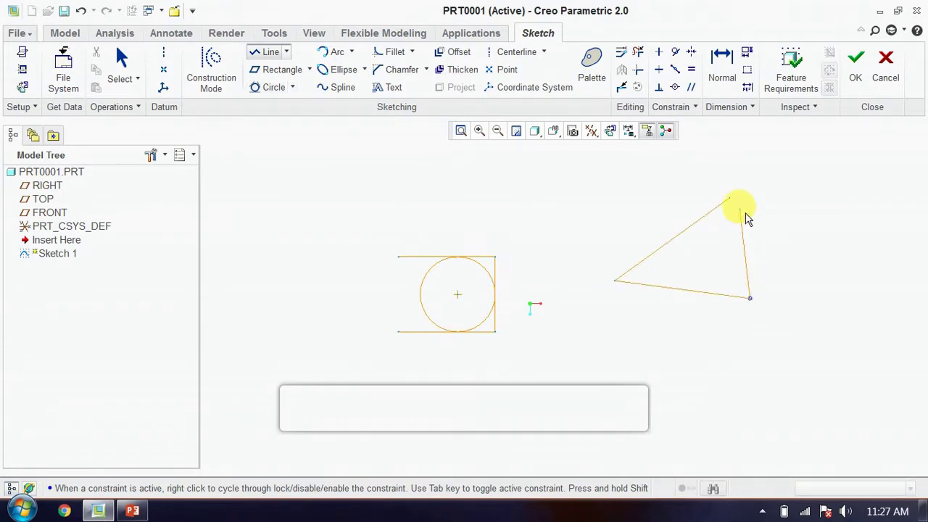
pyautogui.click(729, 197)
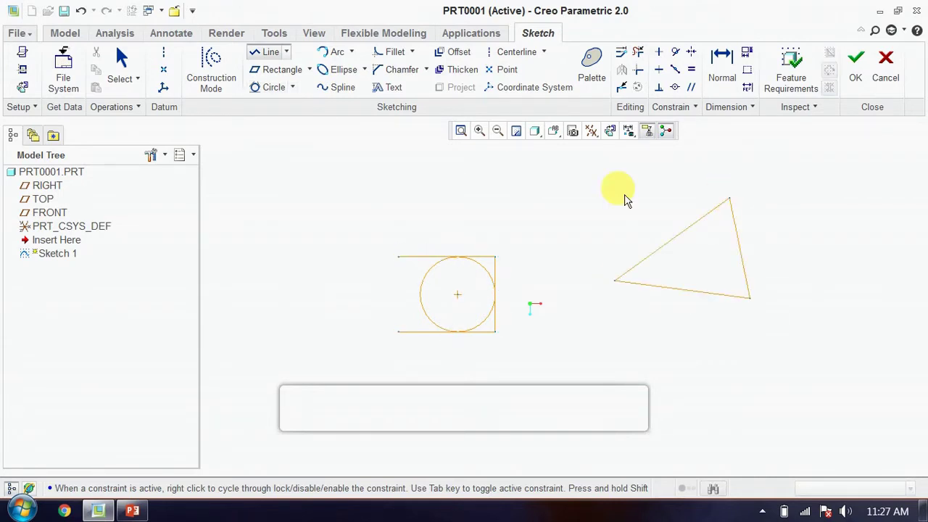
# - Sketch a 3 Tangent circle inside the triangle, touching all three of its sides
pyautogui.click(273, 87)
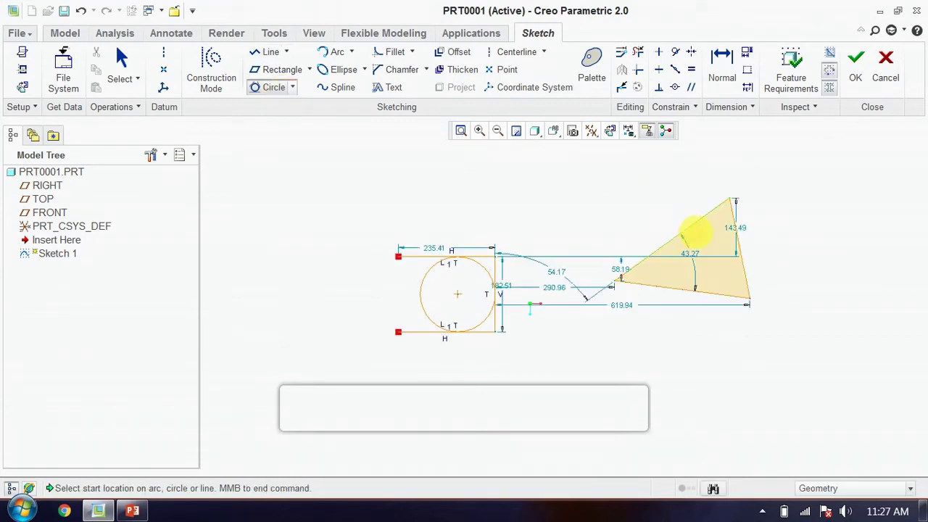
pyautogui.click(683, 233)
pyautogui.click(741, 253)
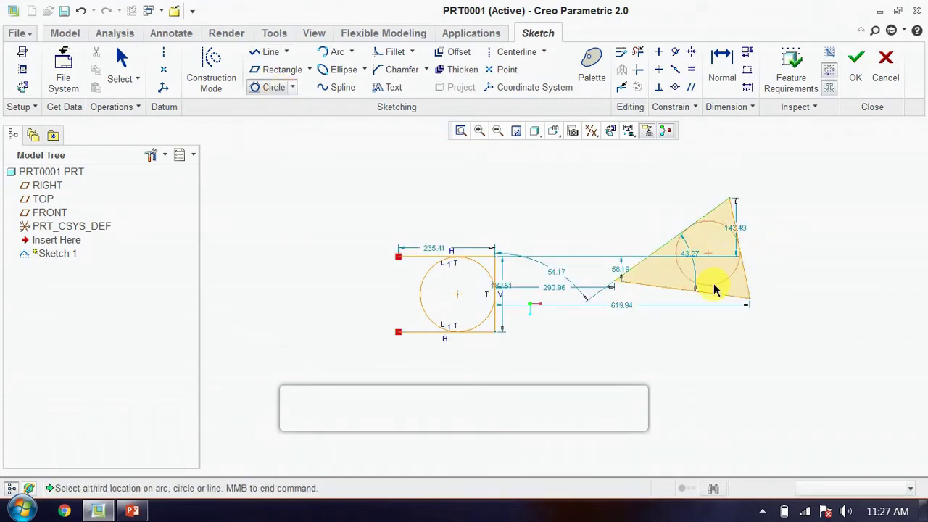
pyautogui.click(714, 290)
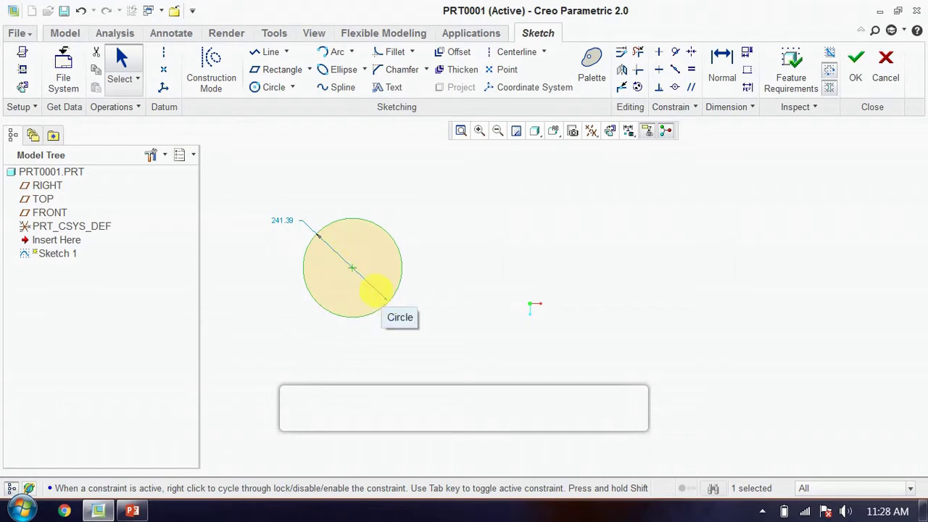
# - Set the circle's diameter to 300
pyautogui.doubleClick(290, 219)
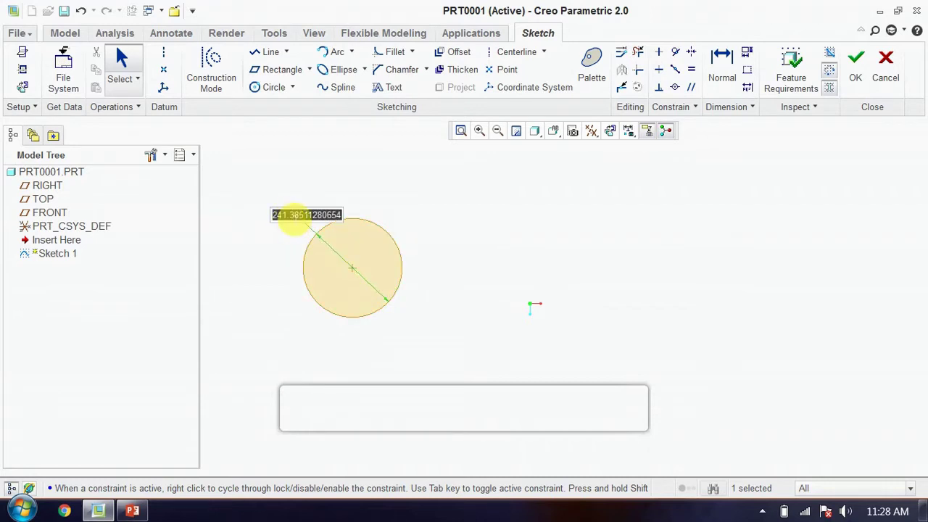
pyautogui.write('3')
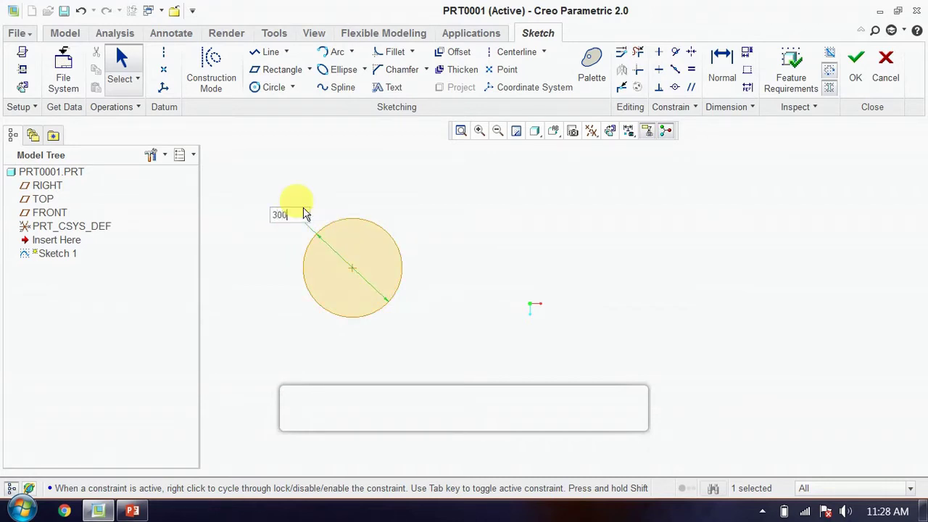
pyautogui.write('00')
pyautogui.press('Return')
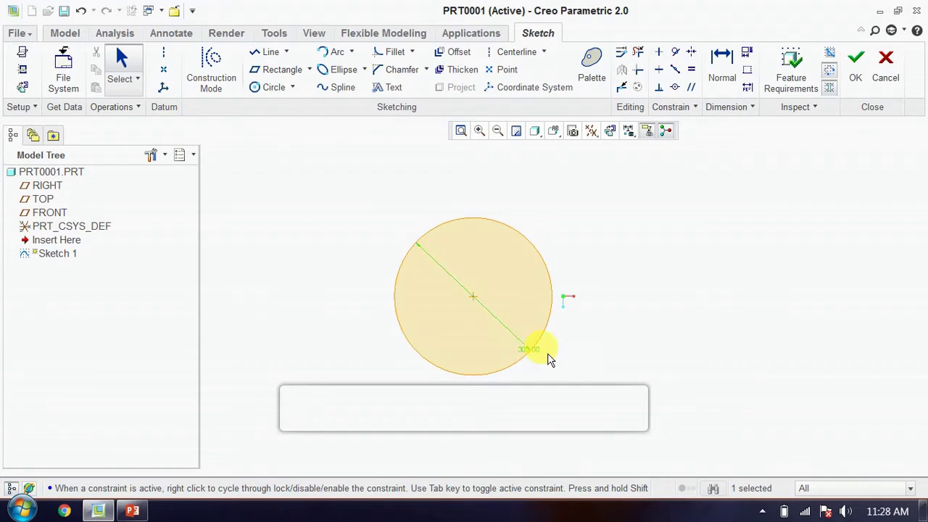
# - Add a radius dimension to the circle and resolve the conflict by deleting its 300.00 diameter dimension
pyautogui.click(721, 72)
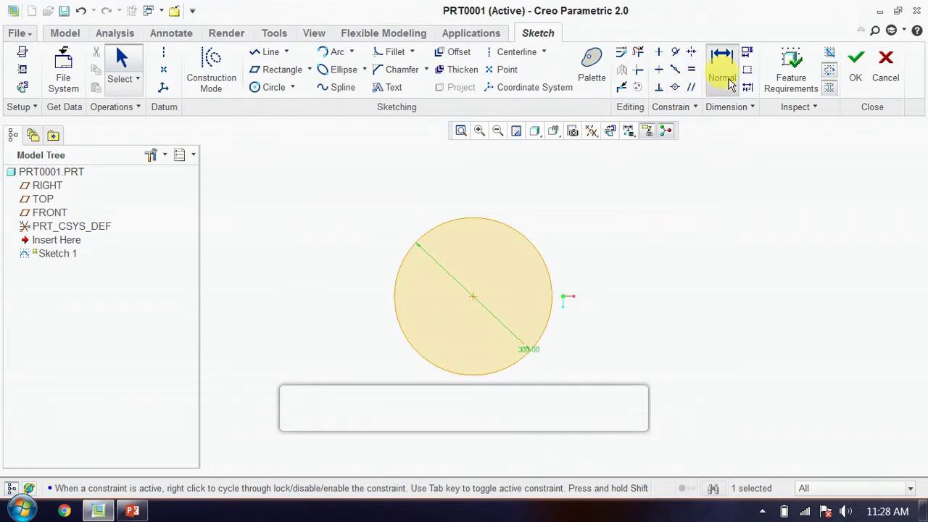
pyautogui.click(510, 230)
pyautogui.middleClick(647, 232)
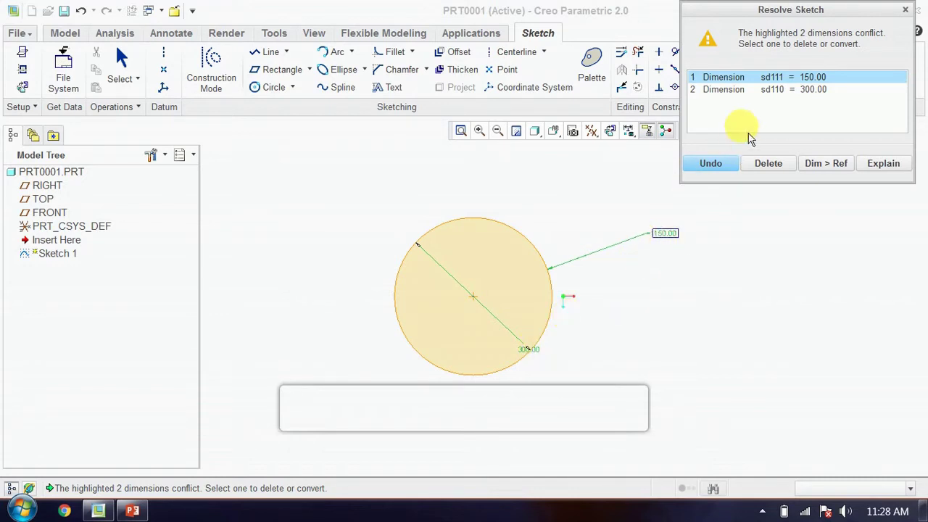
pyautogui.click(770, 90)
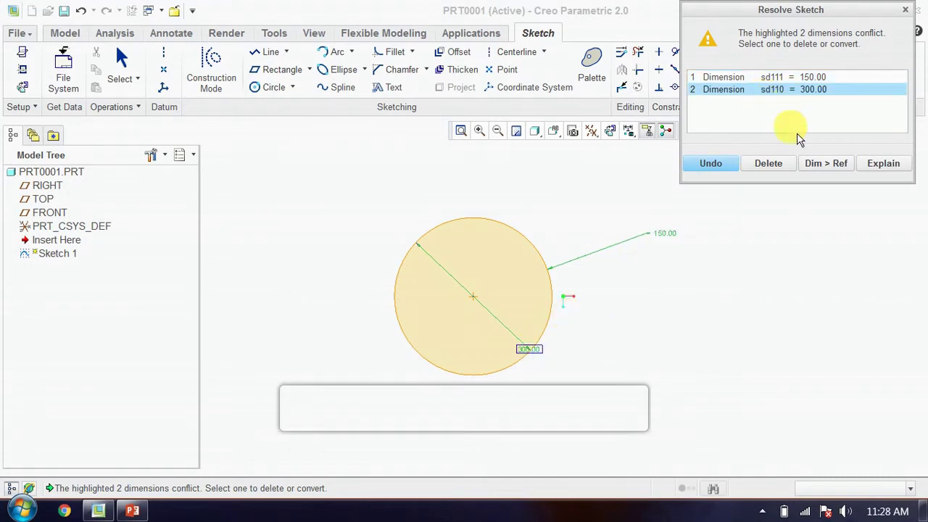
pyautogui.click(768, 166)
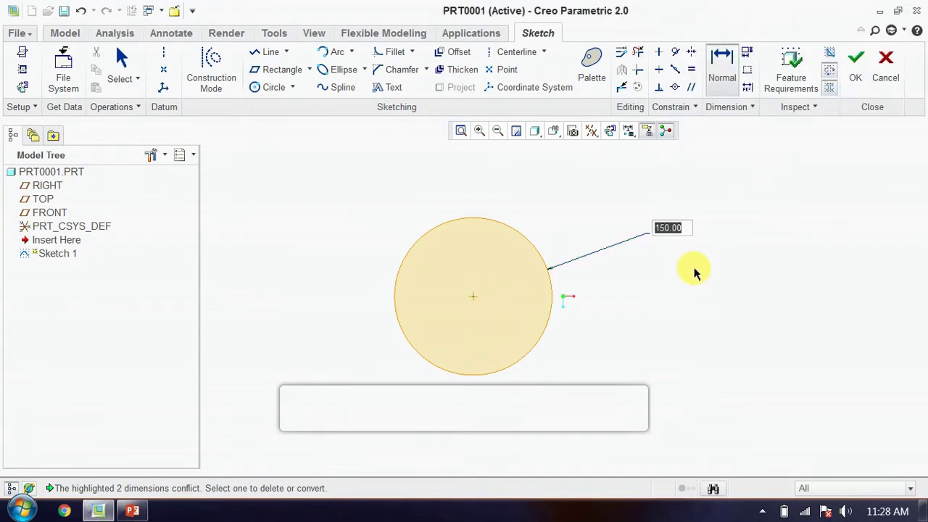
# - Accept the circle's 150 radius and sketch an Axis Ends Ellipse to its right, about 330 wide and 453 high
pyautogui.press('Return')
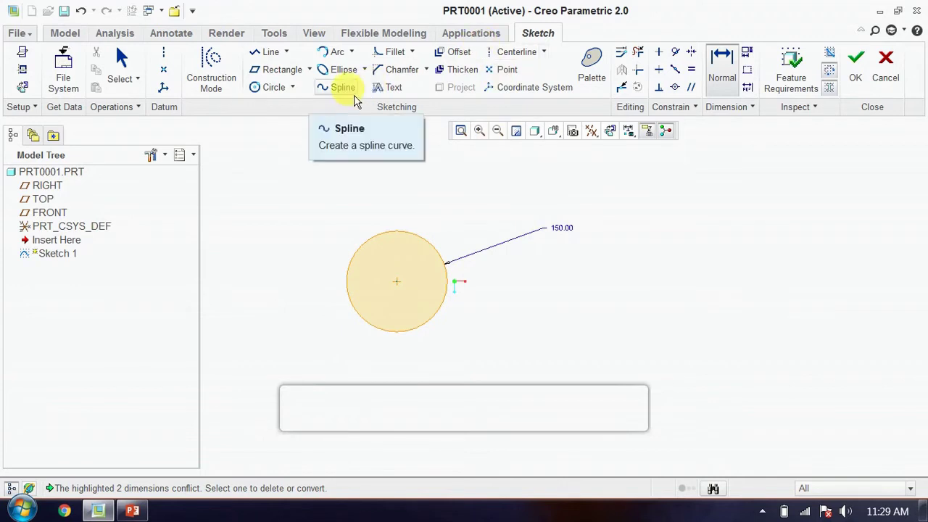
pyautogui.click(365, 69)
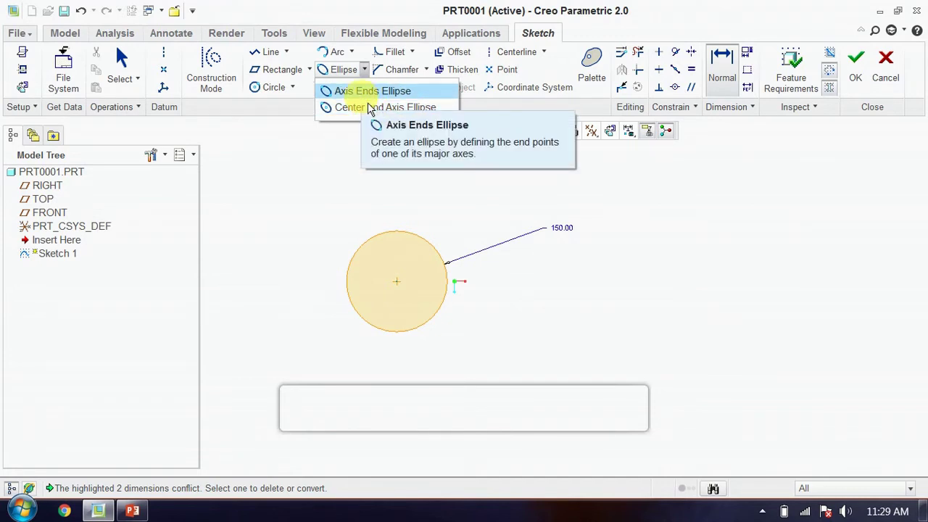
pyautogui.click(369, 104)
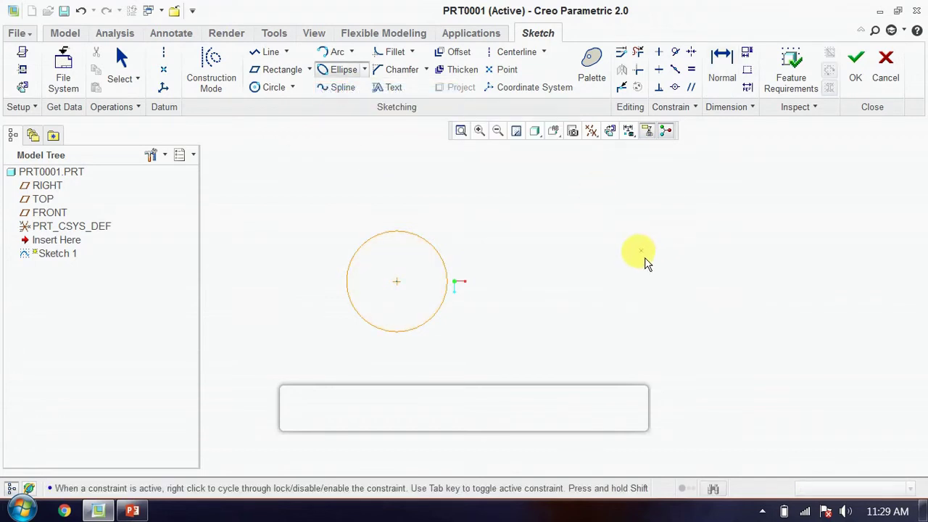
pyautogui.click(748, 254)
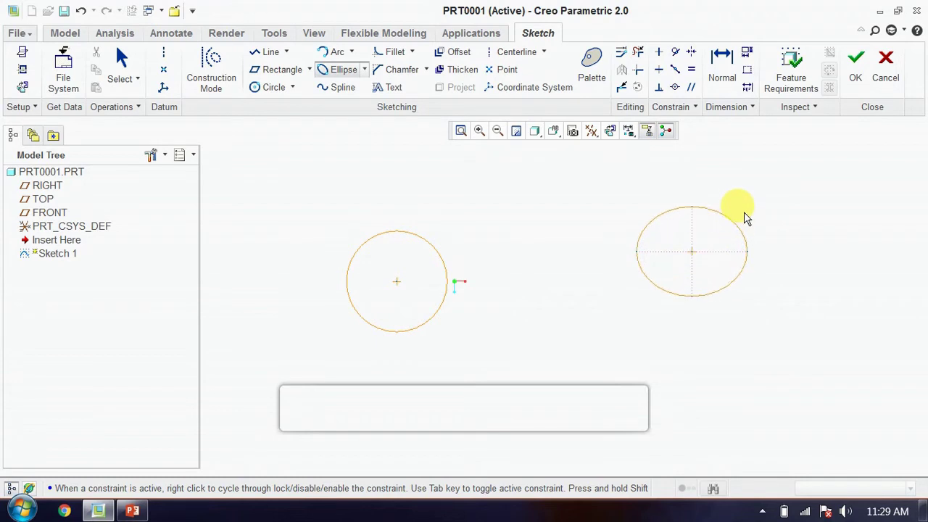
pyautogui.click(737, 184)
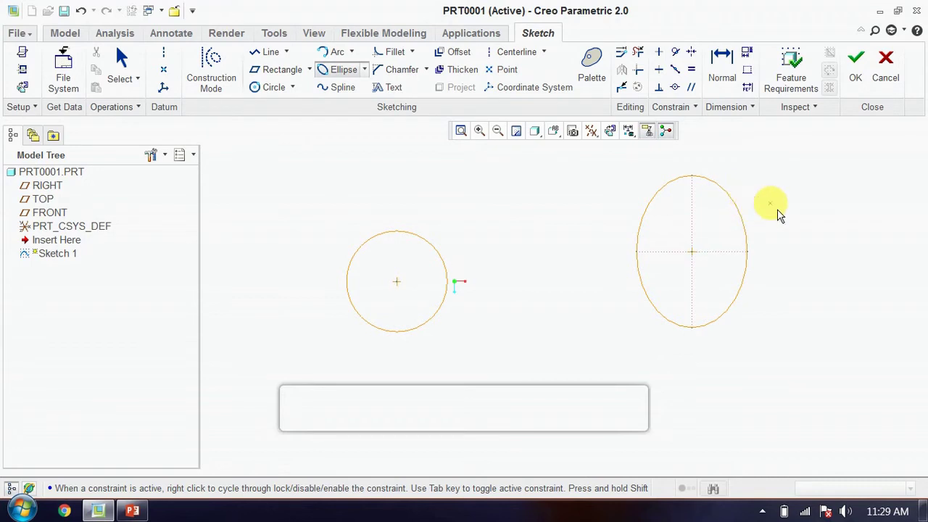
pyautogui.middleClick(718, 232)
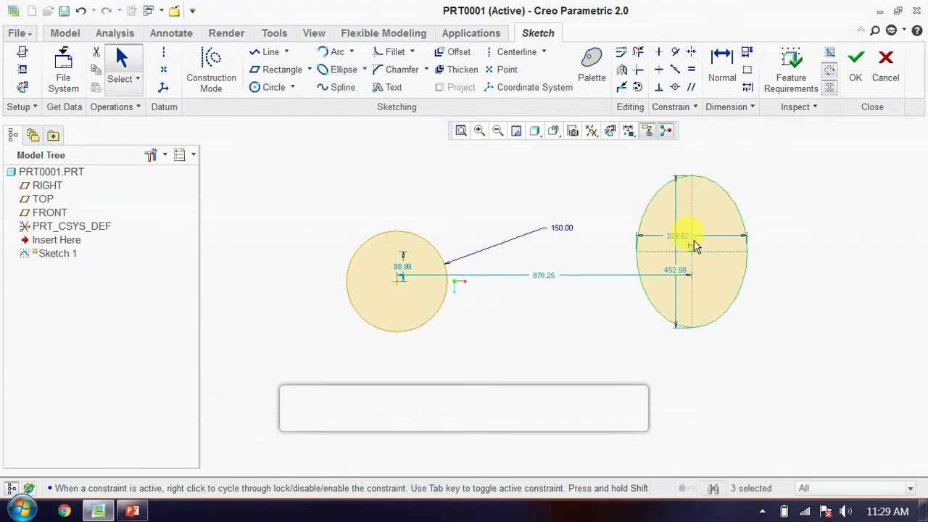
# - Set the ellipse's vertical axis length to 300
pyautogui.doubleClick(686, 279)
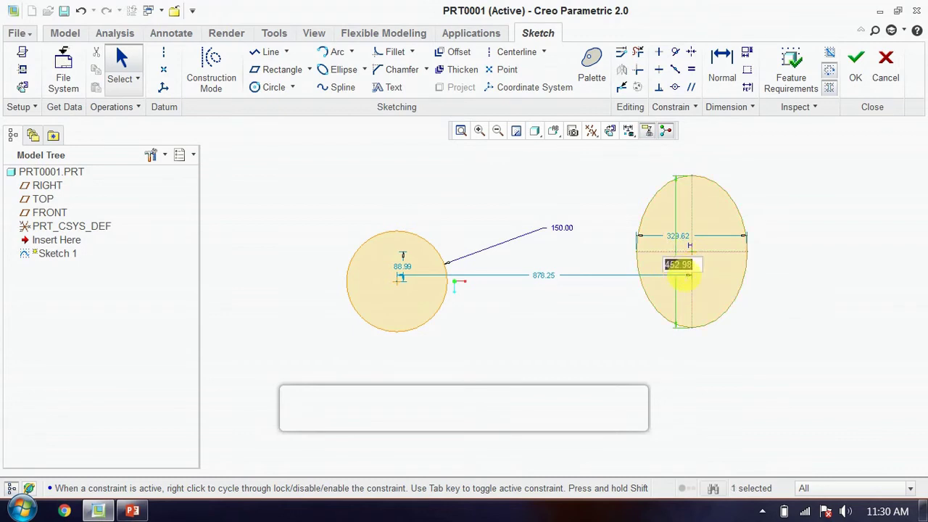
pyautogui.write('300')
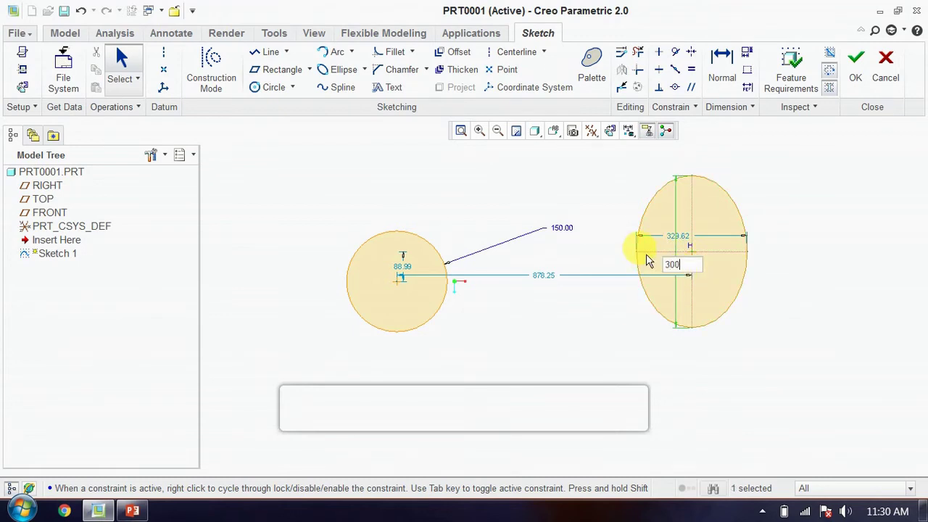
pyautogui.press('Return')
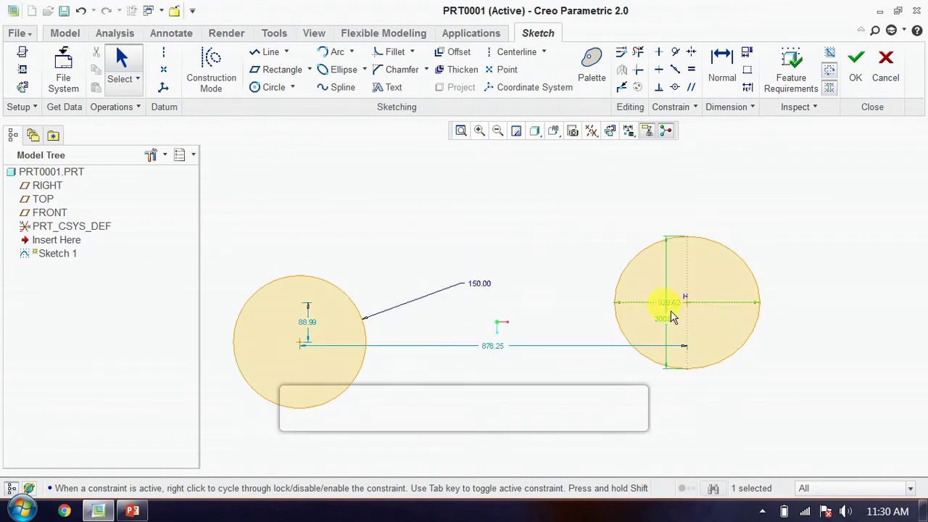
# - Set the ellipse's horizontal axis length to 250
pyautogui.doubleClick(672, 315)
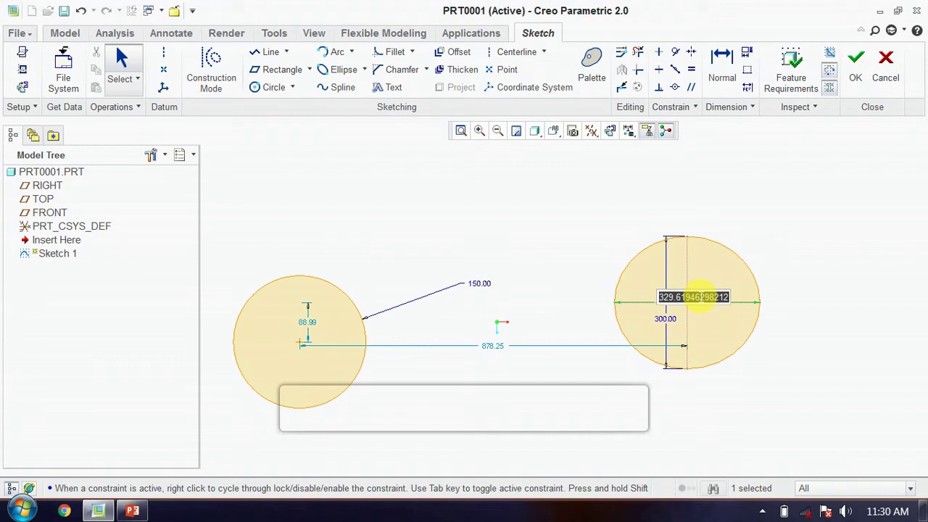
pyautogui.write('15')
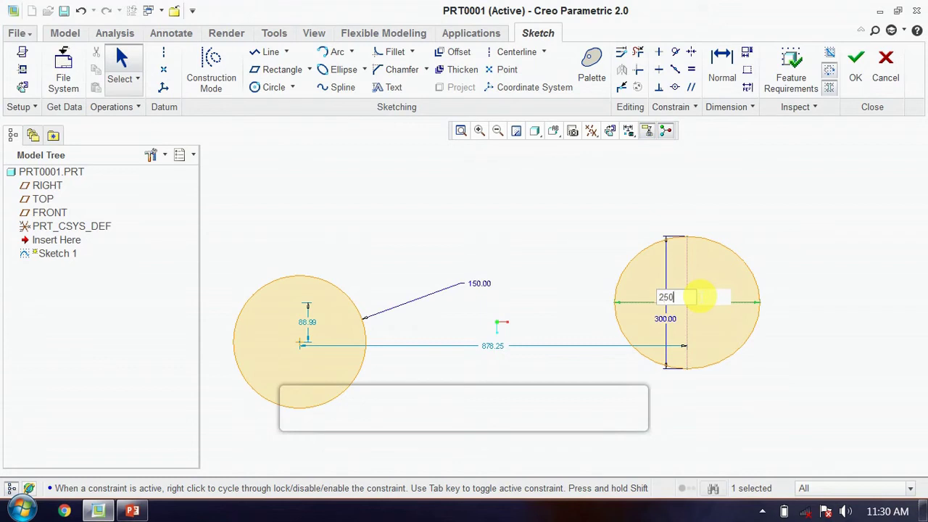
pyautogui.press('Return')
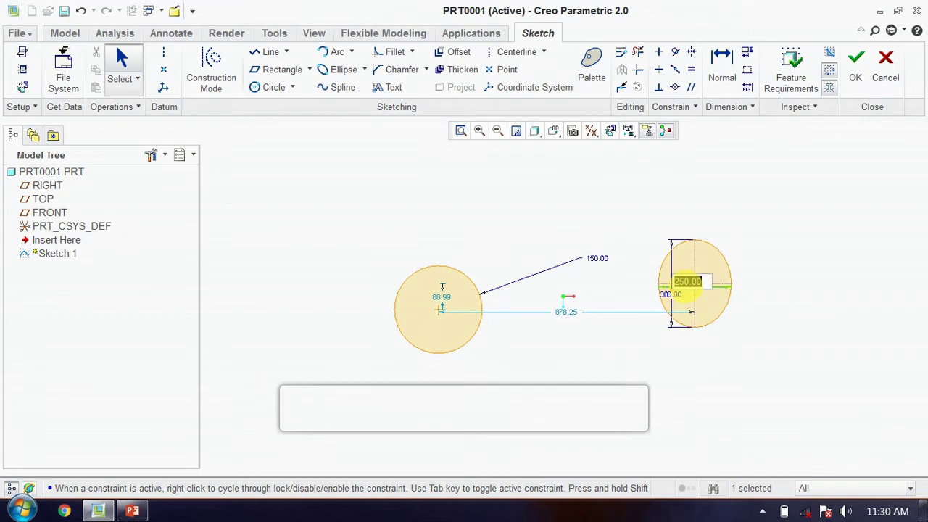
# - Set the ellipse's horizontal axis length to 300, equal to its vertical axis
pyautogui.doubleClick(701, 282)
pyautogui.write('300')
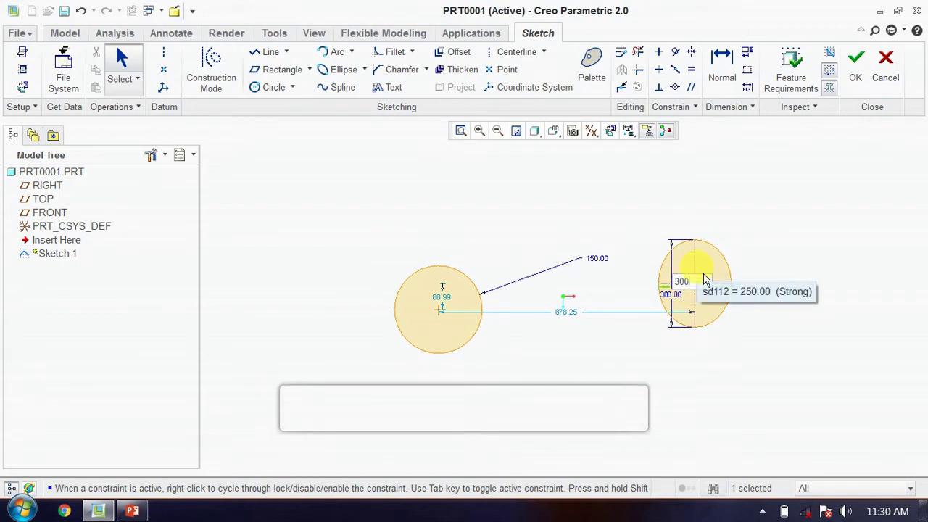
pyautogui.press('Return')
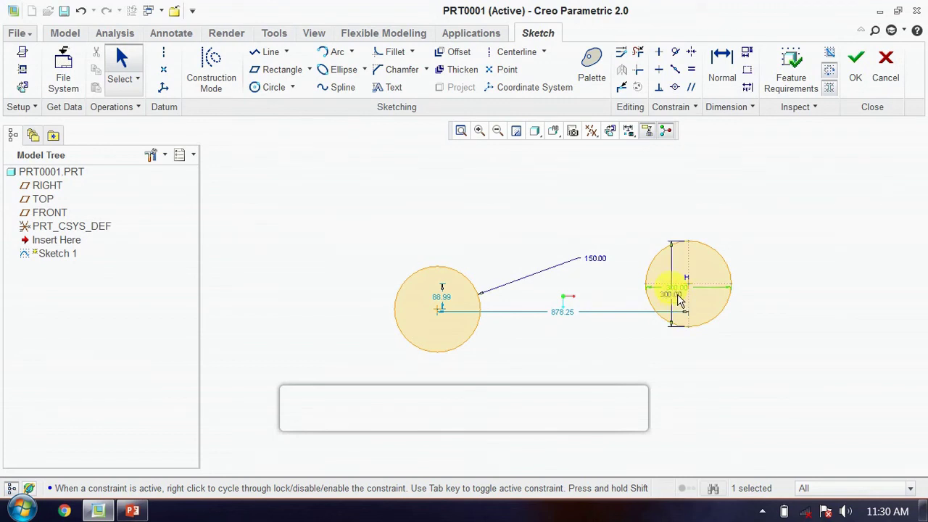
# - Sketch a Center and Axis Ellipse above and between the circle and the first ellipse, about 651 wide and 190 high
pyautogui.click(364, 69)
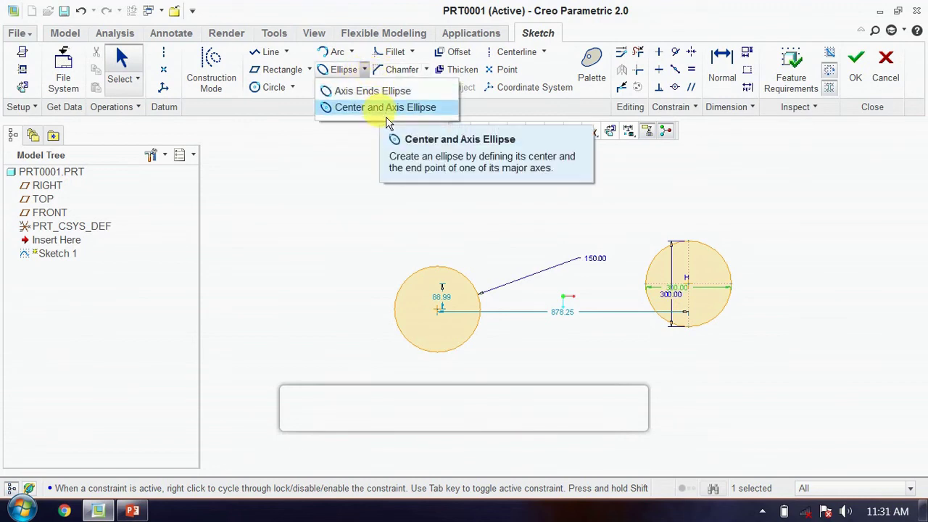
pyautogui.click(387, 109)
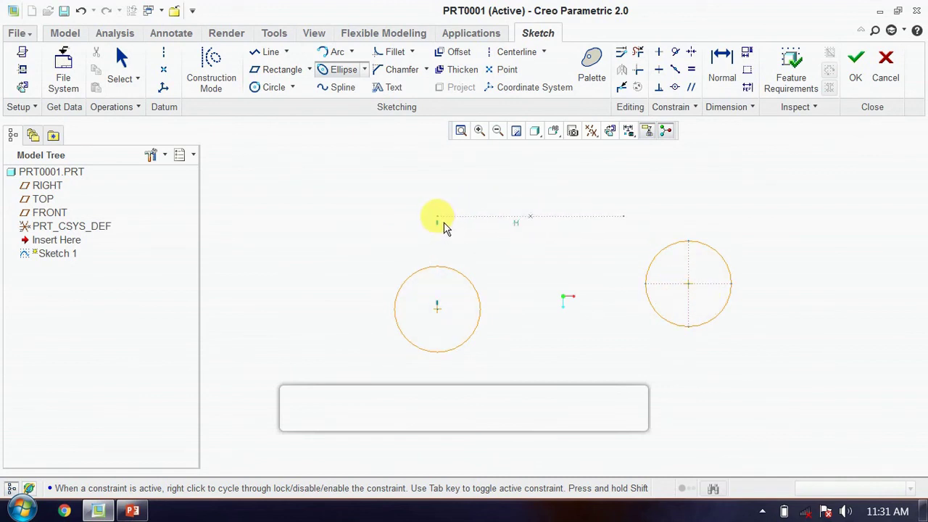
pyautogui.click(438, 217)
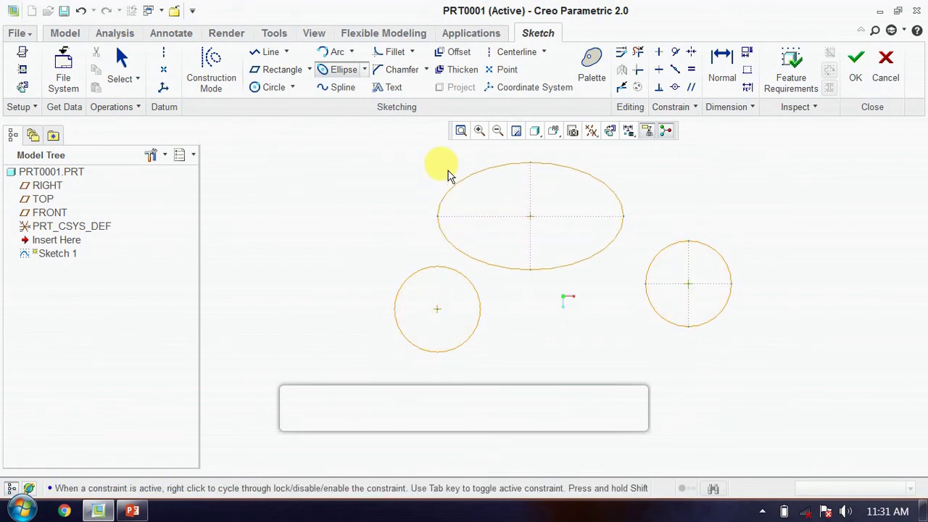
pyautogui.click(462, 186)
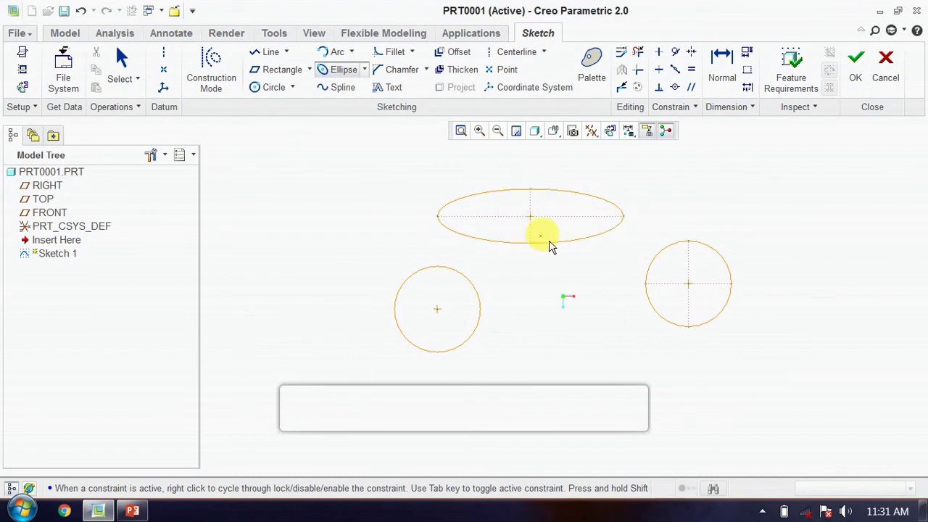
pyautogui.hotkey('ctrl', 'alt', 'a')
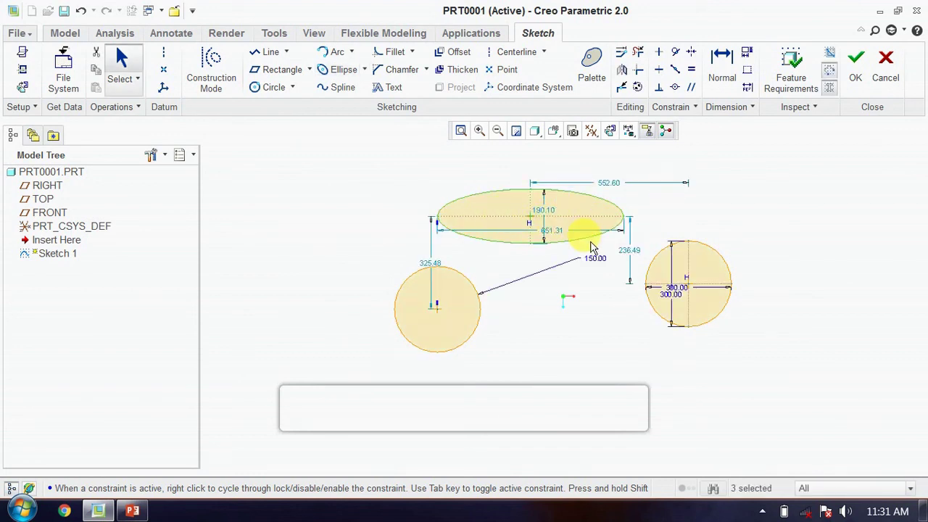